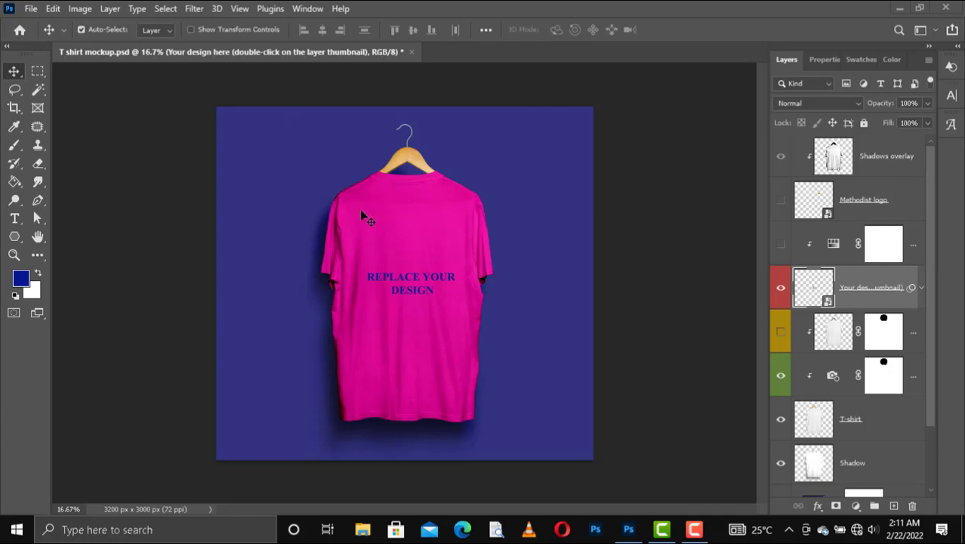
- Hide the "Change t-shirt color here" adjustment layer in the T-shirt mockup
{"action": "left_click", "coordinate": [413, 283]}
{"action": "left_click", "coordinate": [410, 274]}
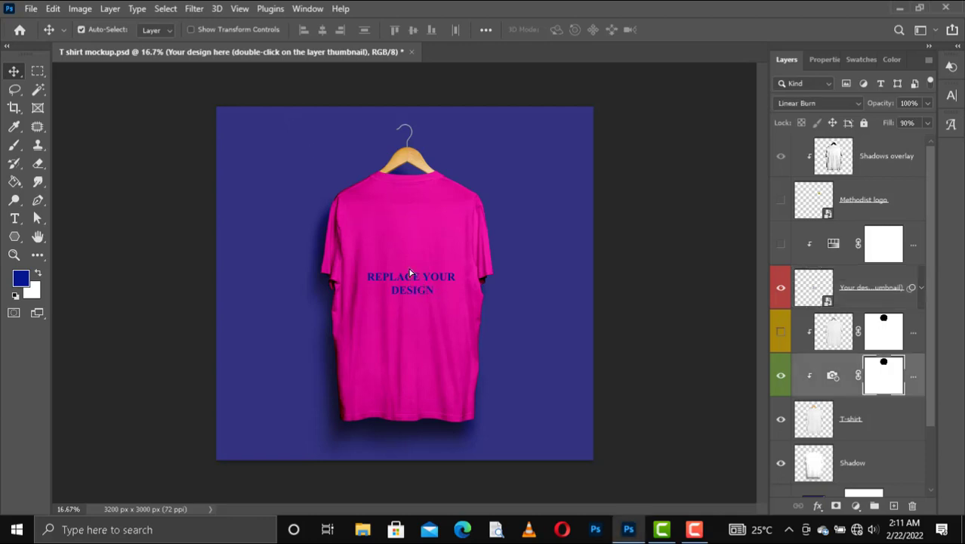
{"action": "left_click_drag", "start_coordinate": [410, 274], "coordinate": [414, 282]}
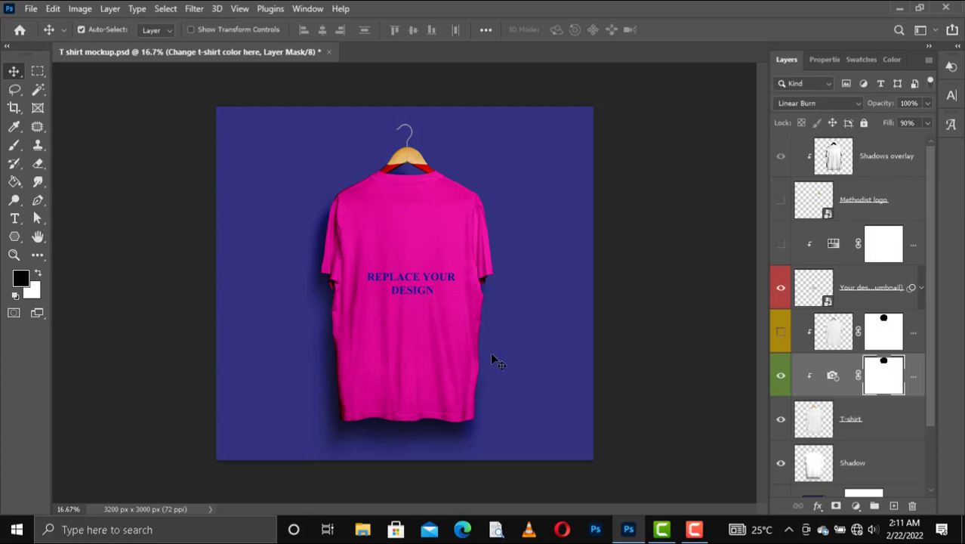
{"action": "left_click", "coordinate": [782, 380]}
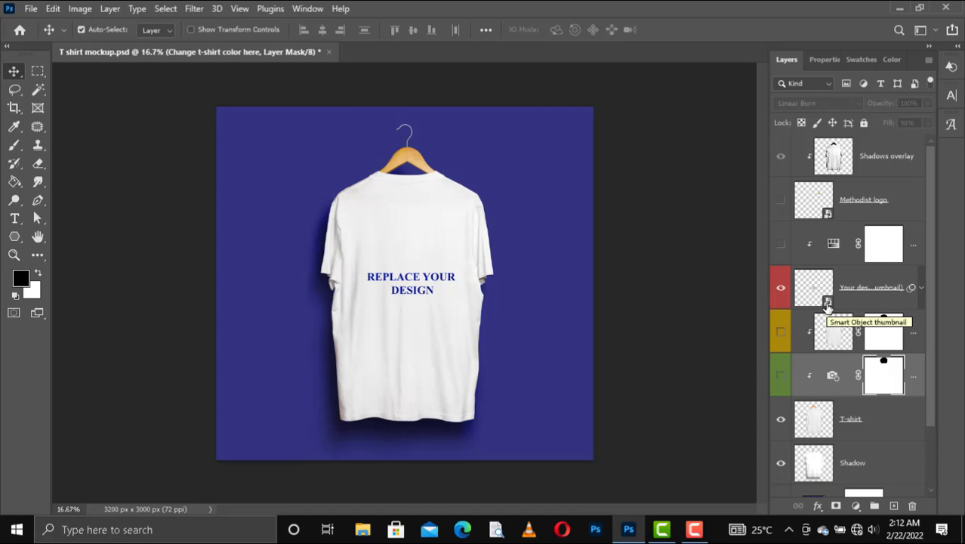
- Open the "Your design here" smart object and place the bakery-bread-cakes-design-logo image from the Desktop folder in it
{"action": "left_click", "coordinate": [827, 304]}
{"action": "double_click", "coordinate": [827, 304]}
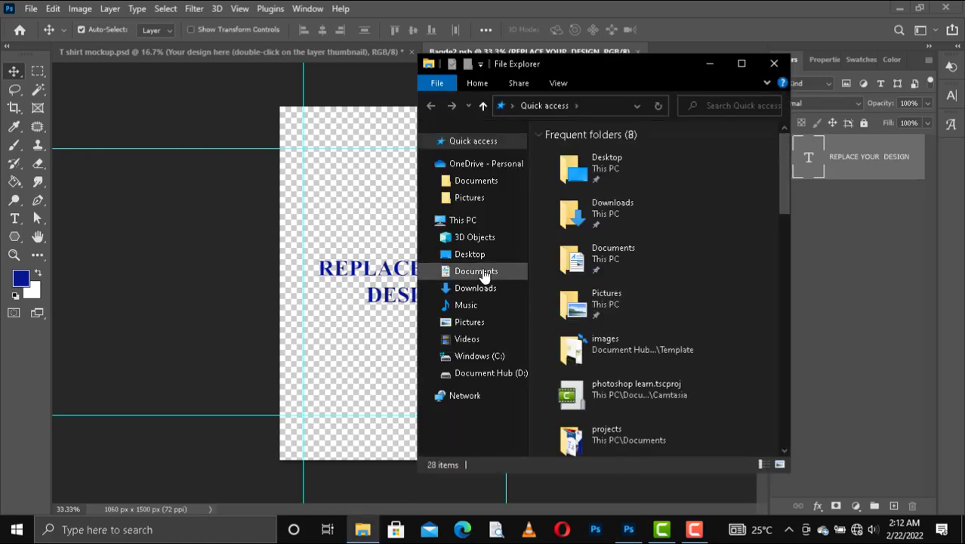
{"action": "left_click", "coordinate": [471, 262]}
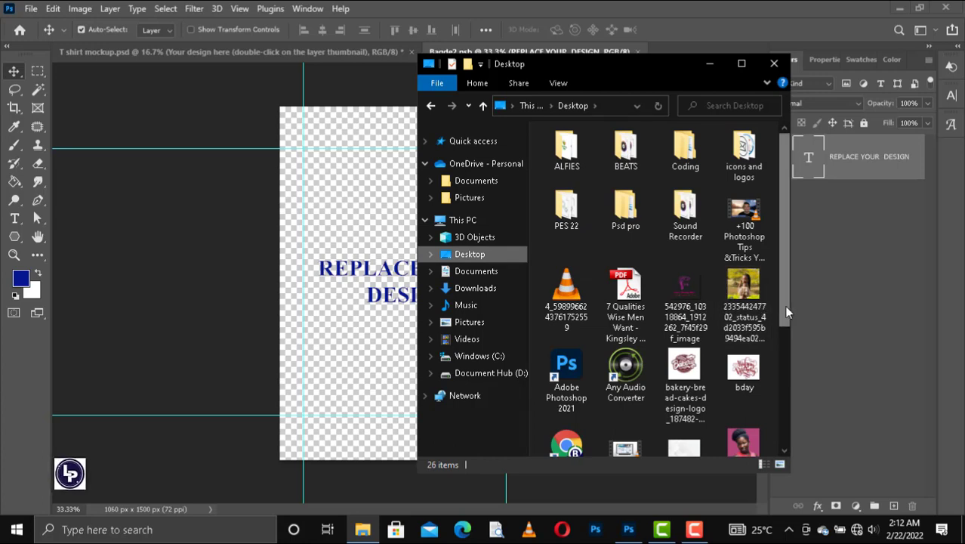
{"action": "scroll", "coordinate": [685, 347], "scroll_direction": "down", "scroll_amount": 2}
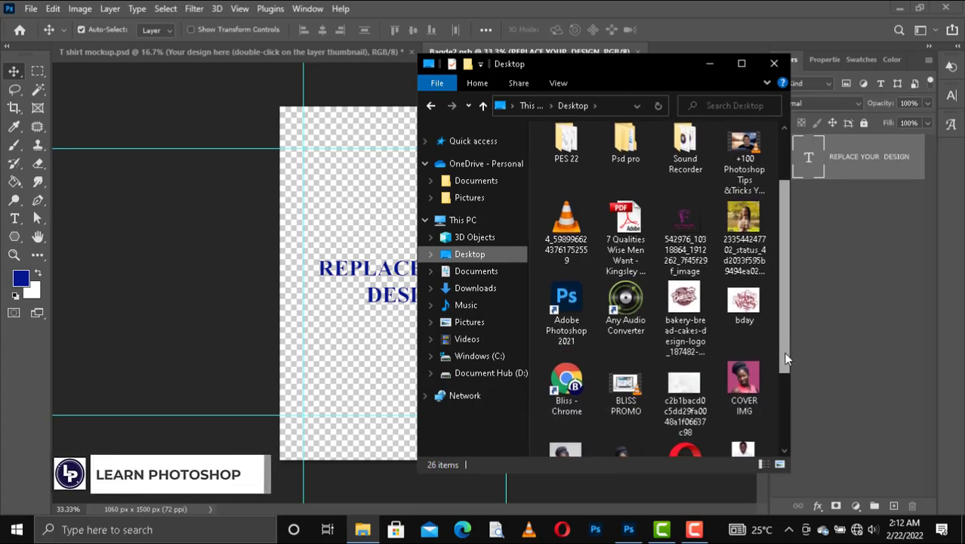
{"action": "left_click_drag", "start_coordinate": [685, 342], "coordinate": [380, 275]}
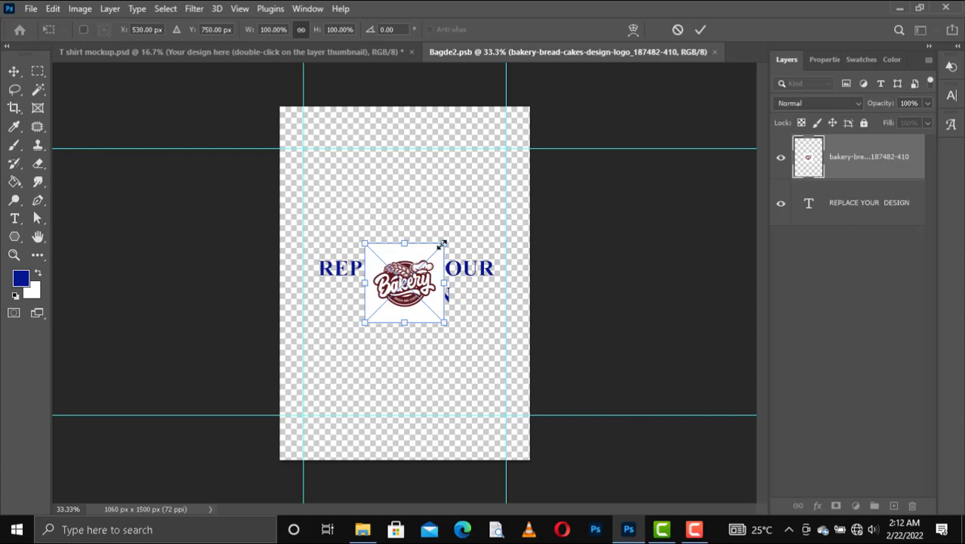
- Scale the placed bakery logo to about 207% and centre it over the placeholder text
{"action": "left_click_drag", "start_coordinate": [445, 239], "coordinate": [502, 225]}
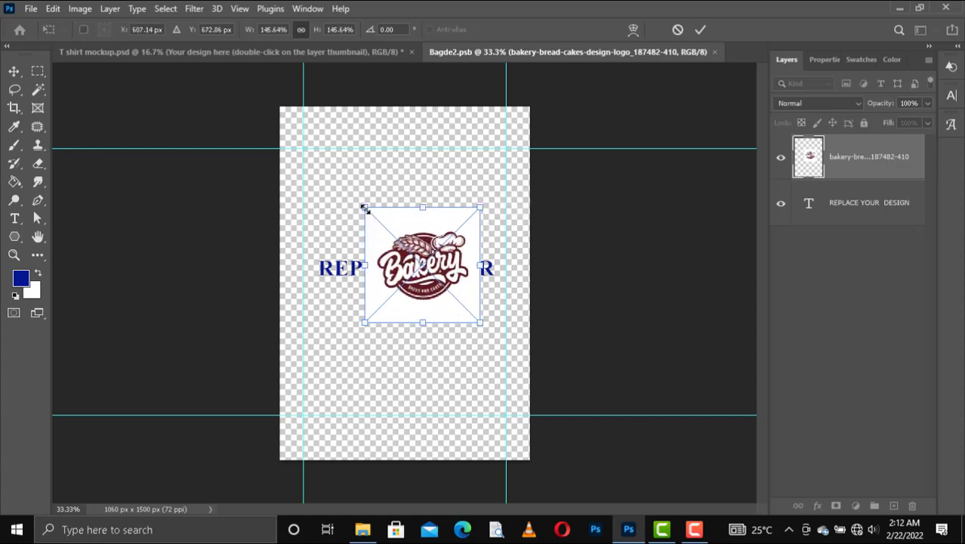
{"action": "left_click_drag", "start_coordinate": [365, 206], "coordinate": [309, 205]}
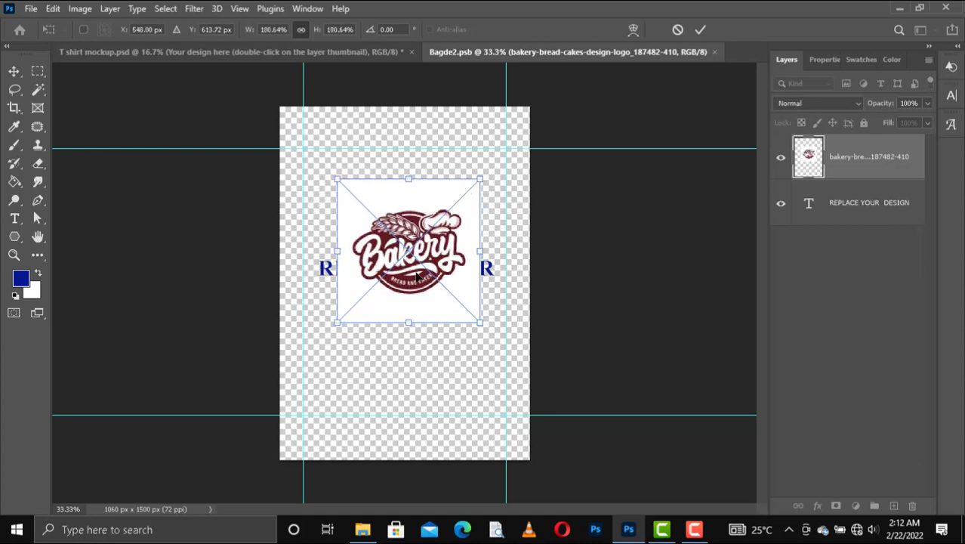
{"action": "left_click_drag", "start_coordinate": [418, 275], "coordinate": [392, 302]}
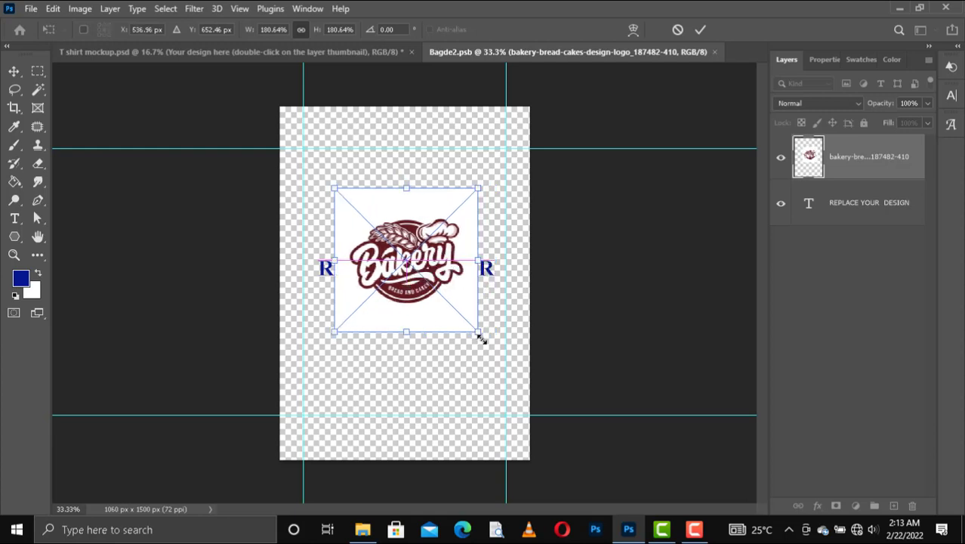
{"action": "left_click_drag", "start_coordinate": [489, 341], "coordinate": [500, 350]}
{"action": "left_click_drag", "start_coordinate": [423, 311], "coordinate": [406, 307]}
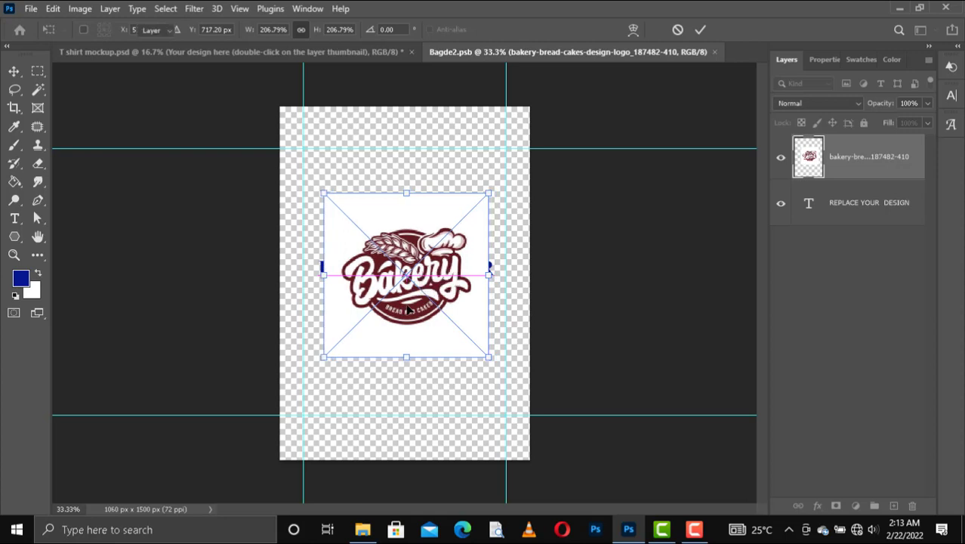
{"action": "key", "text": "Return"}
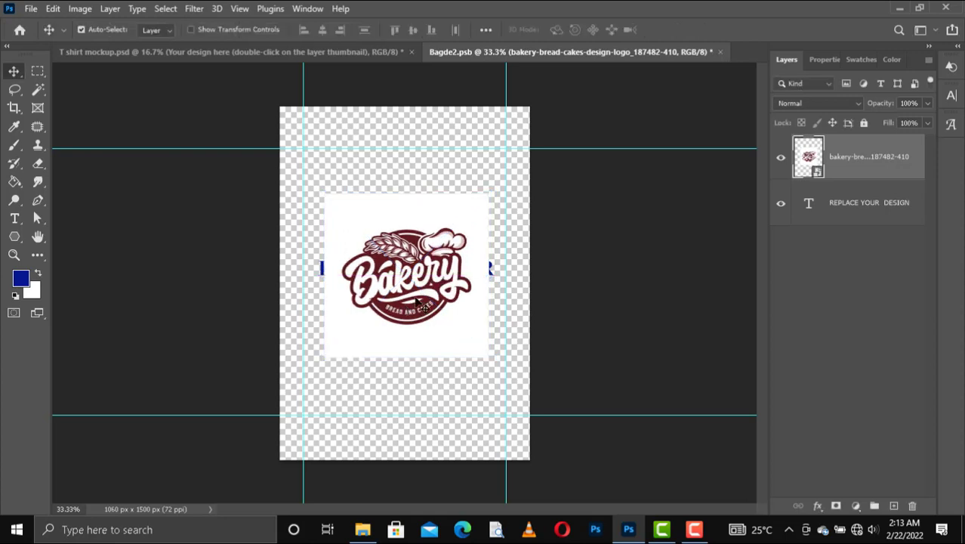
- Delete the REPLACE YOUR DESIGN text layer and save the smart object to update the T-shirt mockup
{"action": "left_click", "coordinate": [853, 206]}
{"action": "key", "text": "Delete"}
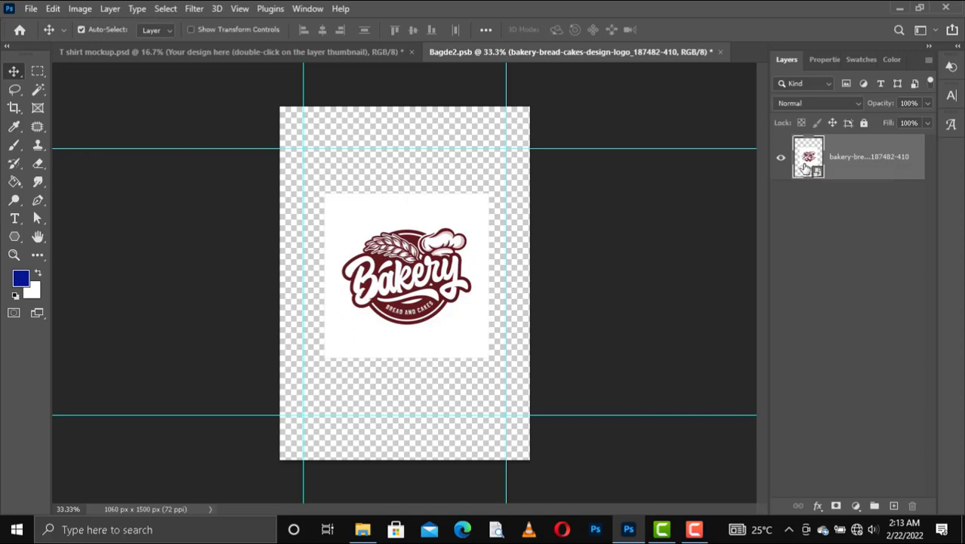
{"action": "key", "text": "ctrl"}
{"action": "key", "text": "ctrl+s"}
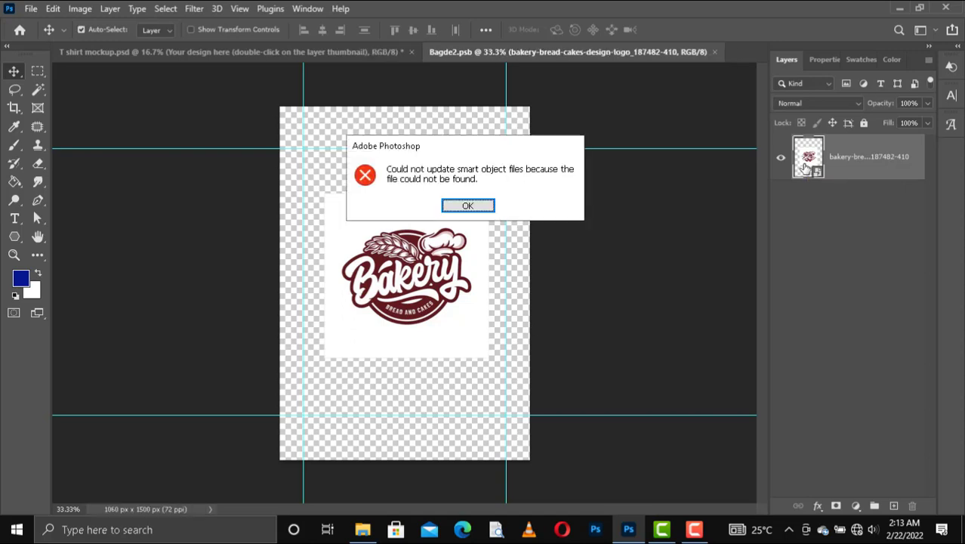
{"action": "left_click", "coordinate": [471, 206]}
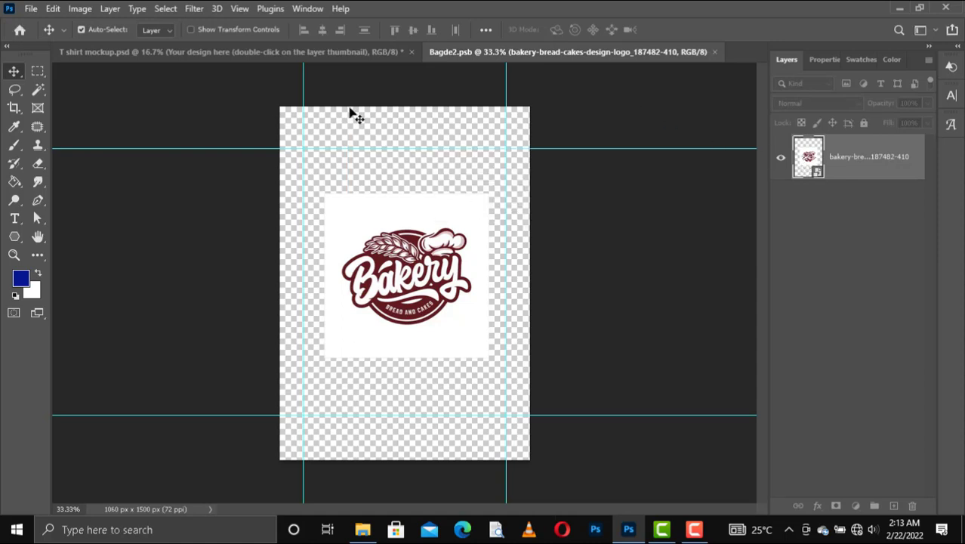
{"action": "left_click", "coordinate": [293, 52]}
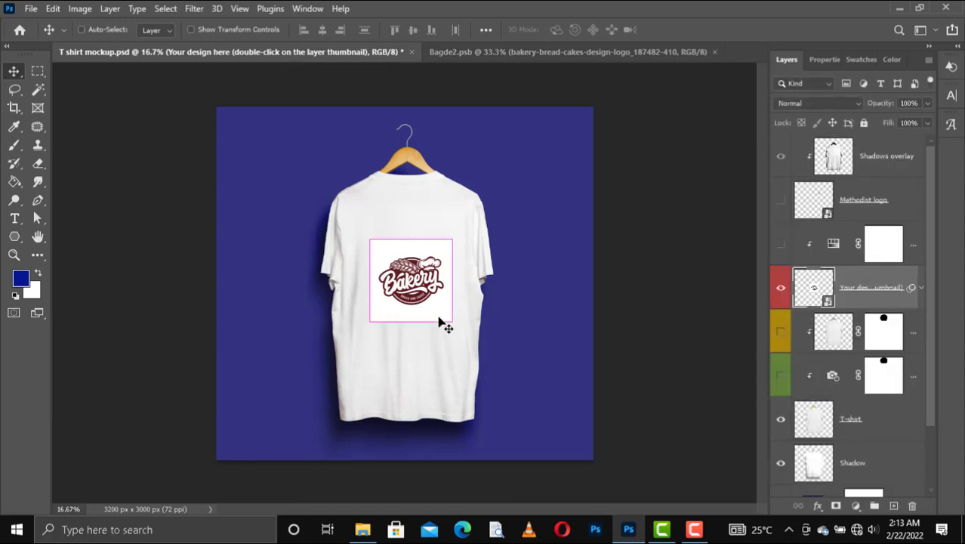
{"action": "key", "text": "ctrl+plus"}
{"action": "key", "text": "ctrl+plus"}
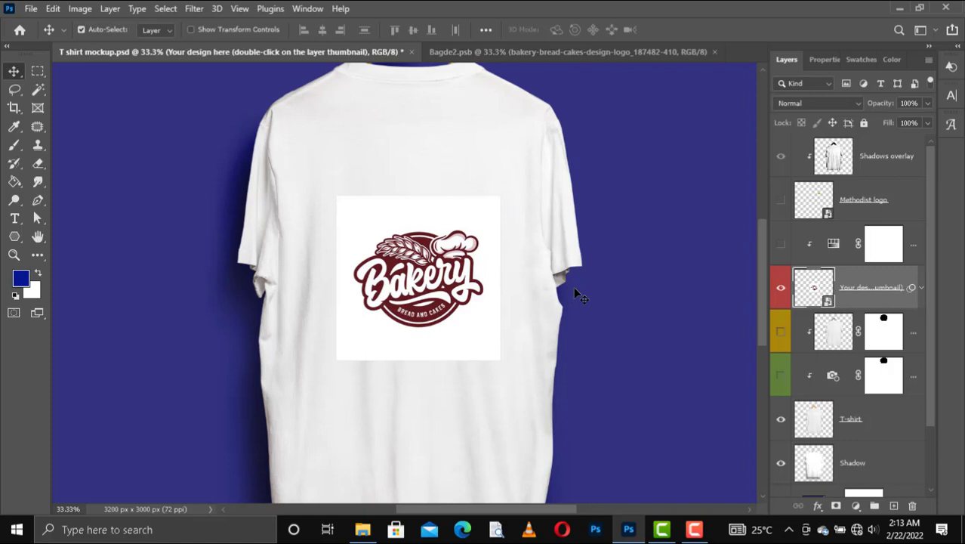
- Return to the Bagde2.psb document and rasterize the bakery logo layer
{"action": "left_click", "coordinate": [507, 54]}
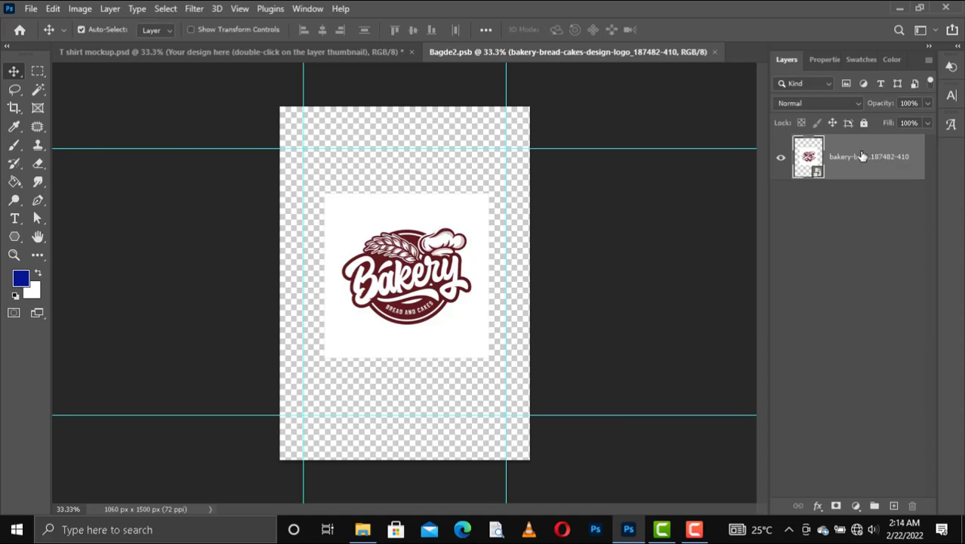
{"action": "right_click", "coordinate": [862, 156]}
{"action": "left_click", "coordinate": [729, 294]}
- Select the white background around the bakery logo with the Magic Wand tool, delete it and clear the selection
{"action": "key", "text": "w"}
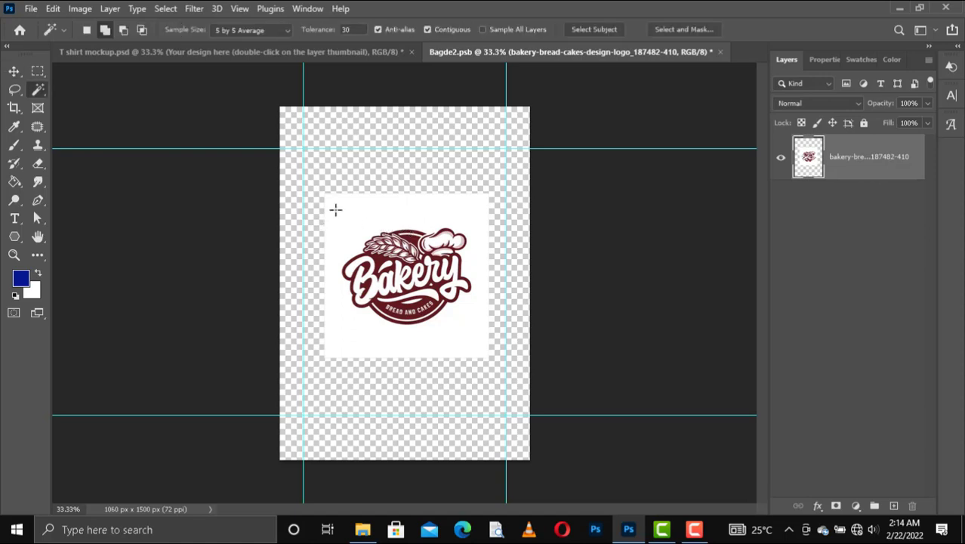
{"action": "left_click", "coordinate": [334, 210]}
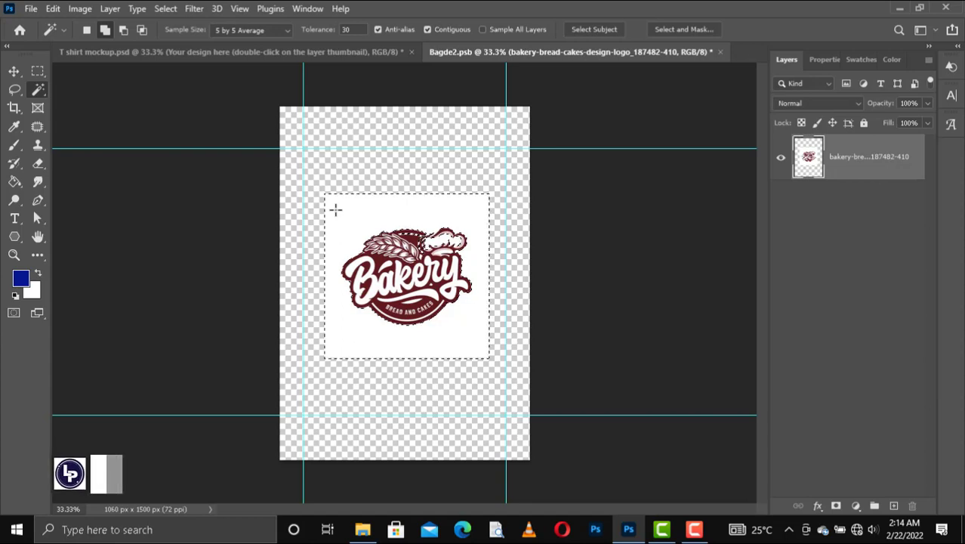
{"action": "right_click", "coordinate": [39, 91]}
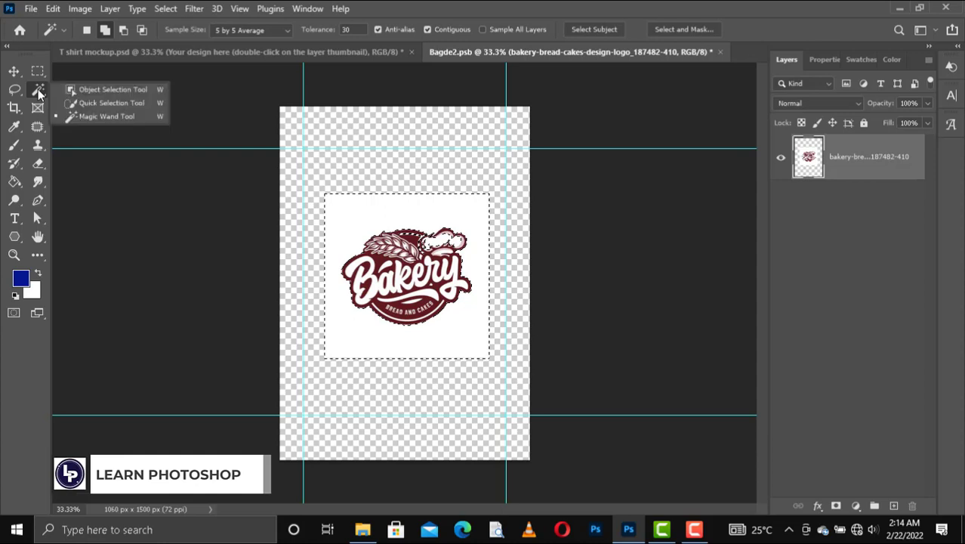
{"action": "left_click", "coordinate": [135, 114]}
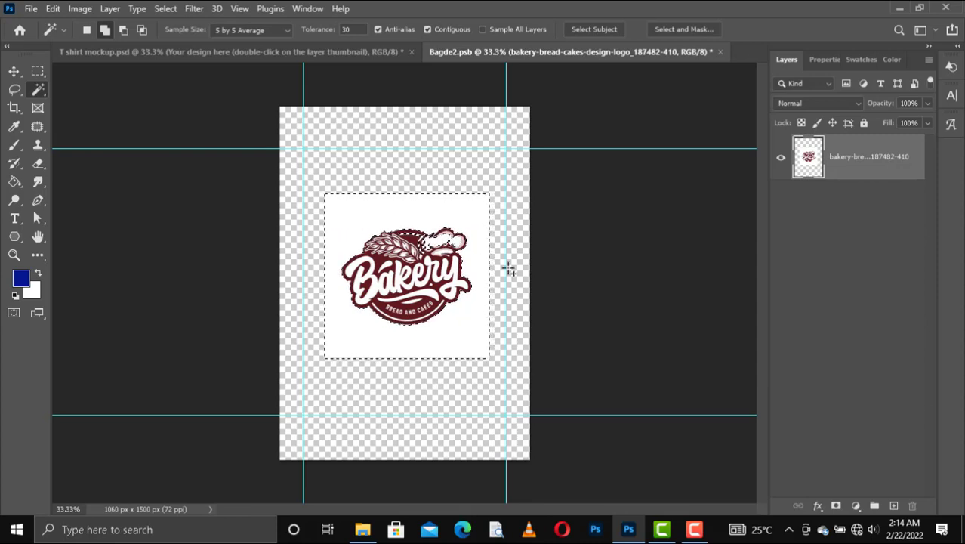
{"action": "key", "text": "Delete"}
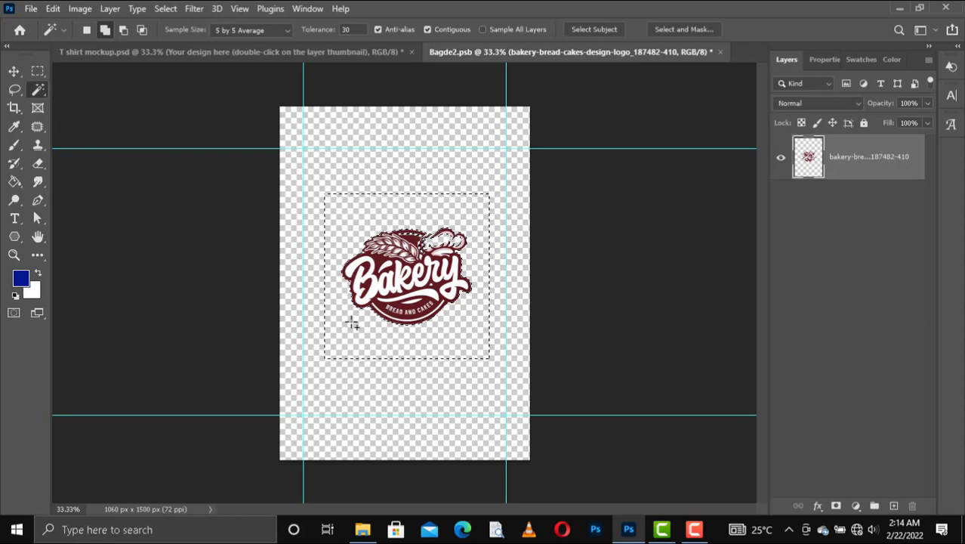
{"action": "key", "text": "ctrl+d"}
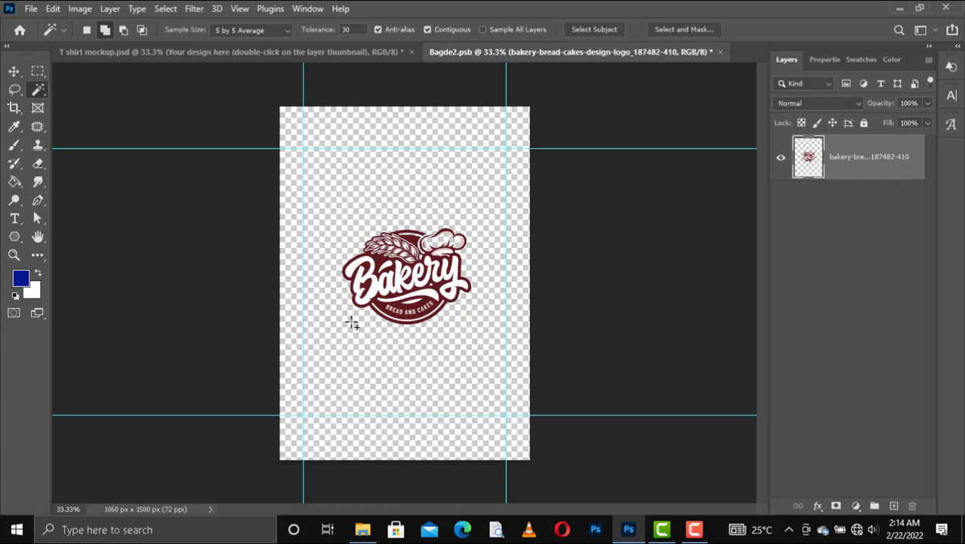
- Save the smart object with the background removed and check the logo on the whole T-shirt mockup
{"action": "key", "text": "ctrl+s"}
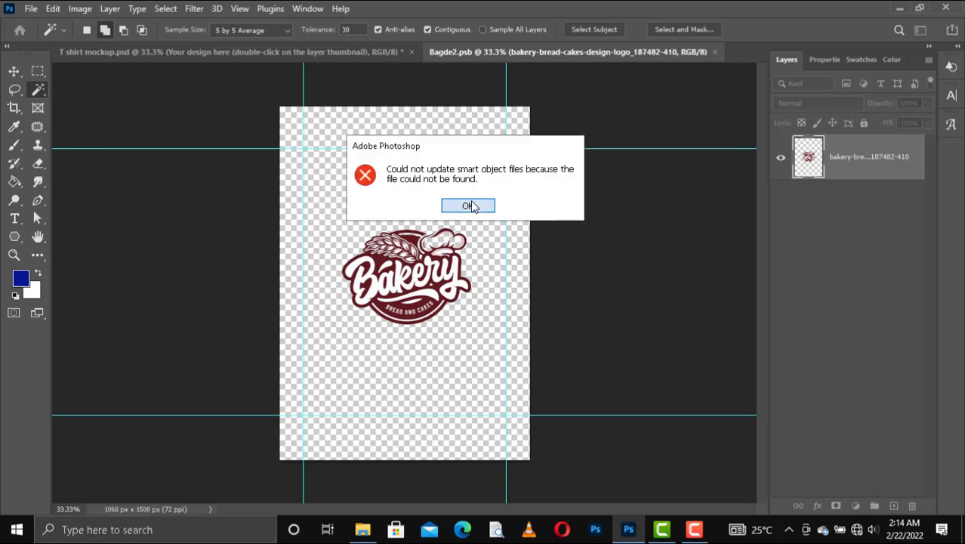
{"action": "left_click", "coordinate": [467, 205]}
{"action": "key", "text": "v"}
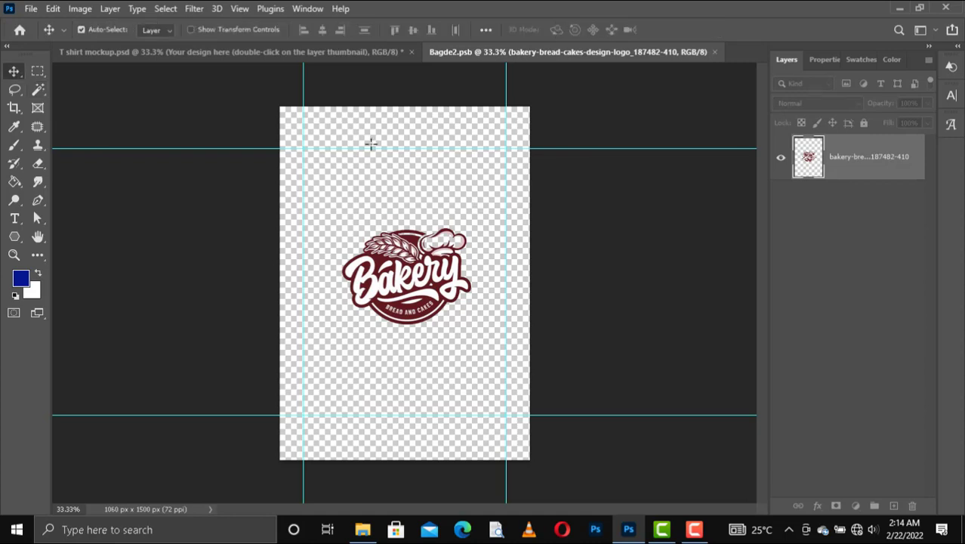
{"action": "left_click", "coordinate": [275, 53]}
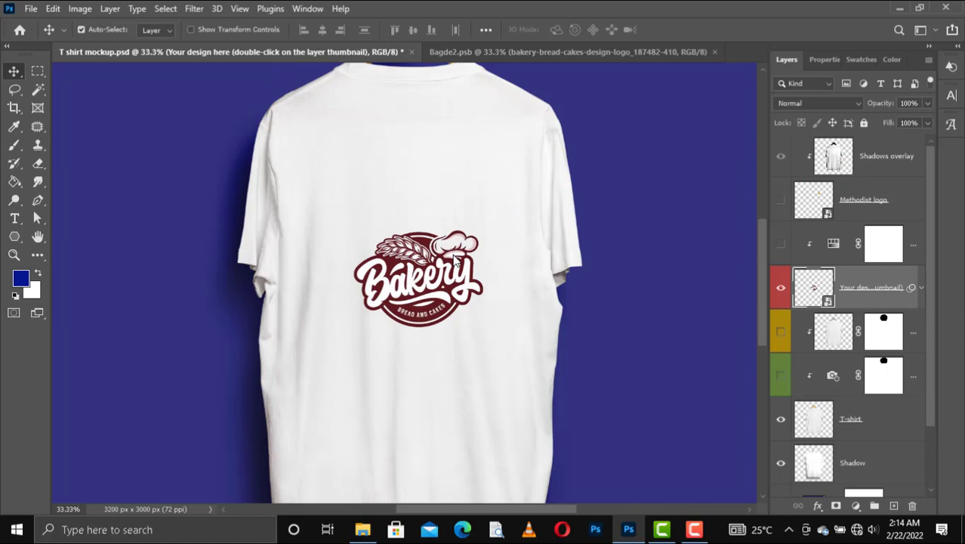
{"action": "key", "text": "ctrl"}
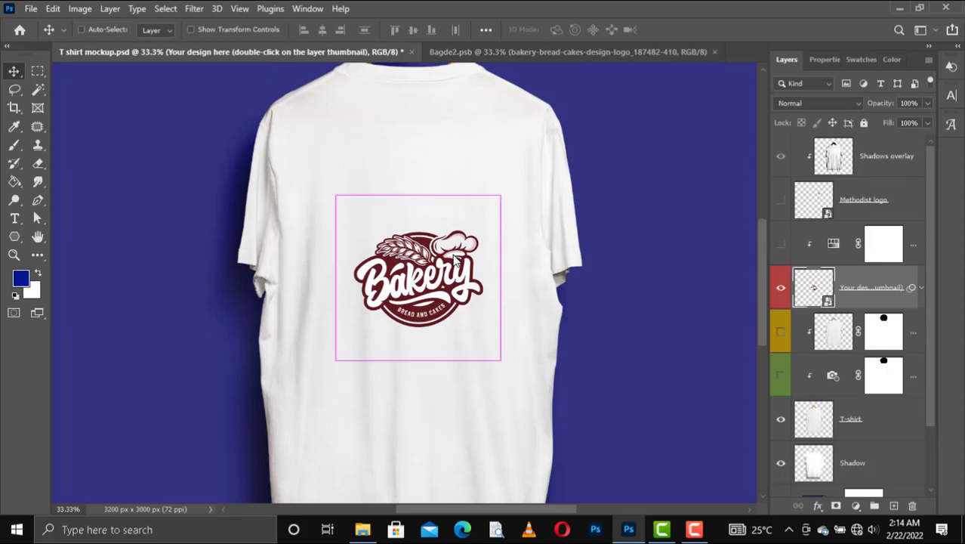
{"action": "key", "text": "ctrl+0"}
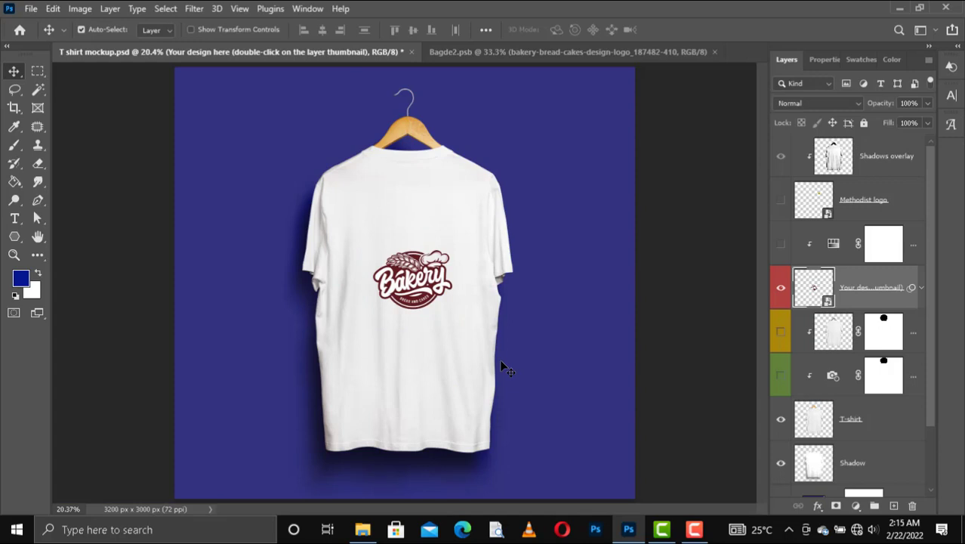
- Return to Bagde2.psb, enlarge the bakery logo to nearly the width between the vertical guides and centre it
{"action": "left_click", "coordinate": [551, 56]}
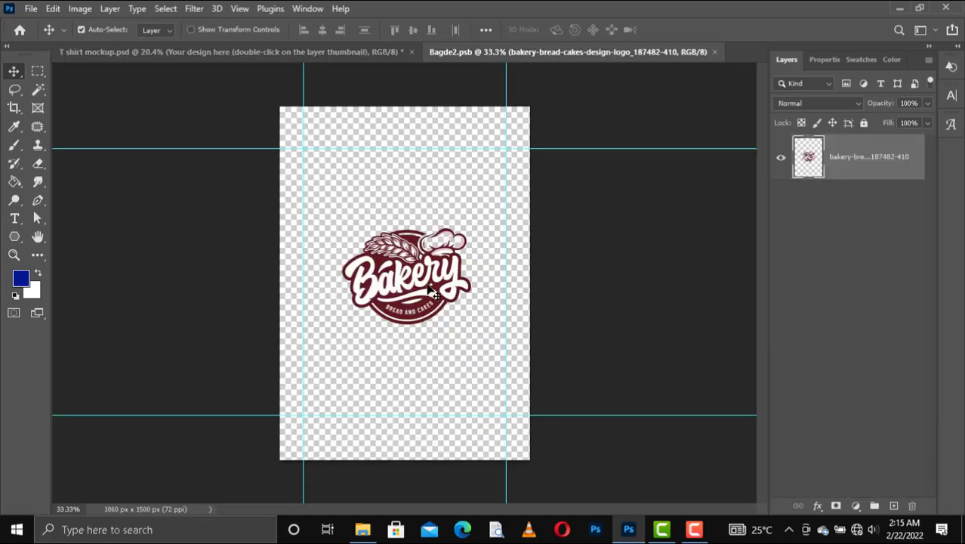
{"action": "key", "text": "ctrl+t"}
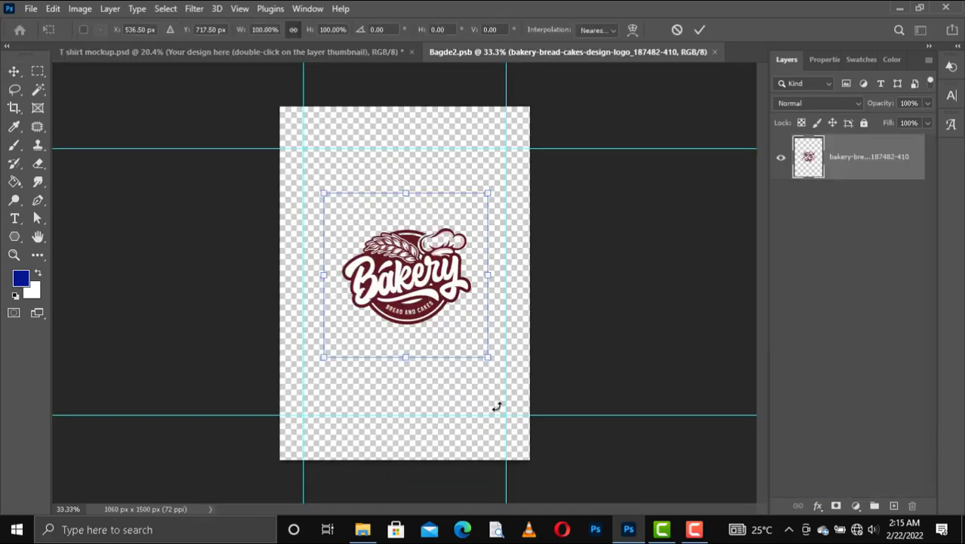
{"action": "left_click_drag", "start_coordinate": [487, 355], "coordinate": [529, 397]}
{"action": "left_click_drag", "start_coordinate": [323, 194], "coordinate": [290, 179]}
{"action": "left_click_drag", "start_coordinate": [419, 275], "coordinate": [414, 280]}
{"action": "key", "text": "Return"}
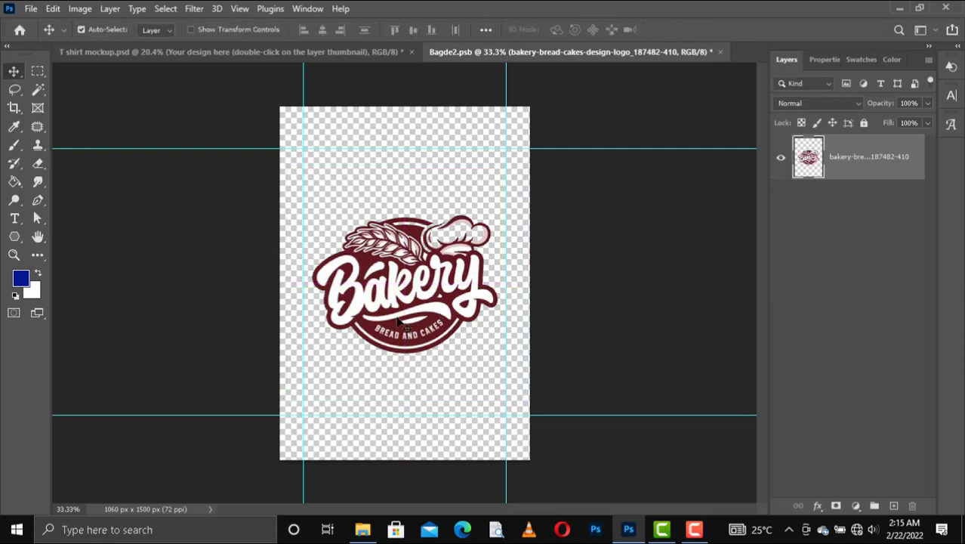
- Save the smart object with the enlarged logo and return to the T-shirt mockup document
{"action": "key", "text": "ctrl+s"}
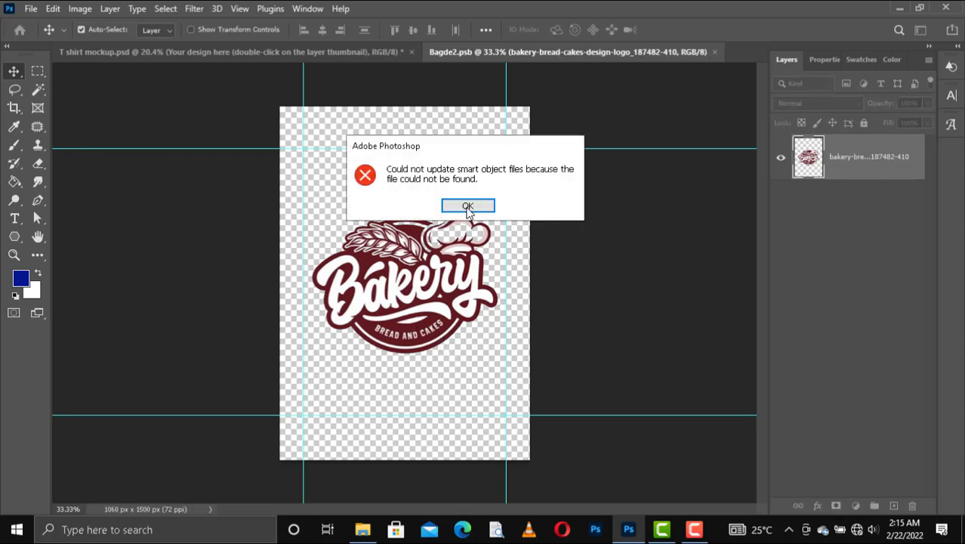
{"action": "left_click", "coordinate": [467, 206]}
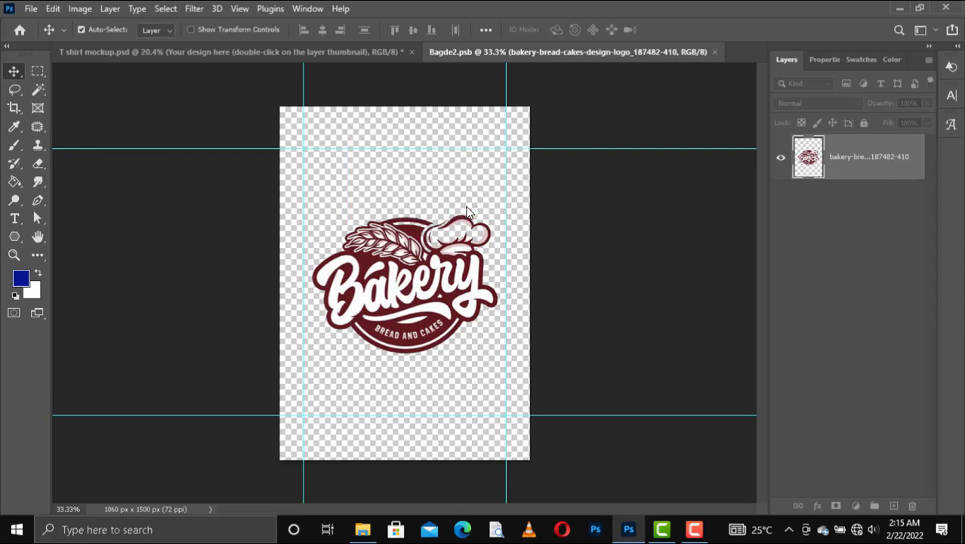
{"action": "left_click", "coordinate": [318, 55]}
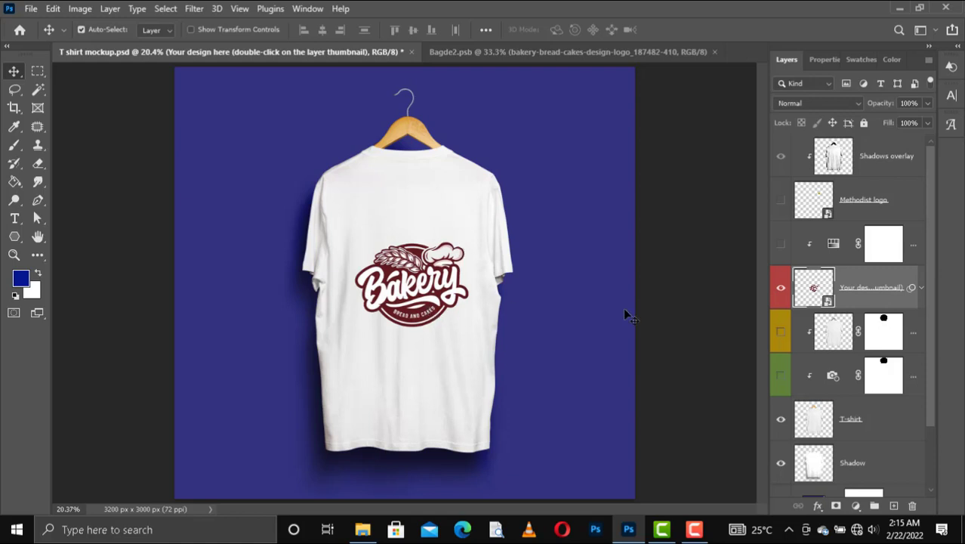
- Show the Hue/Saturation adjustment layer above the design and set its hue to -64
{"action": "left_click", "coordinate": [781, 246]}
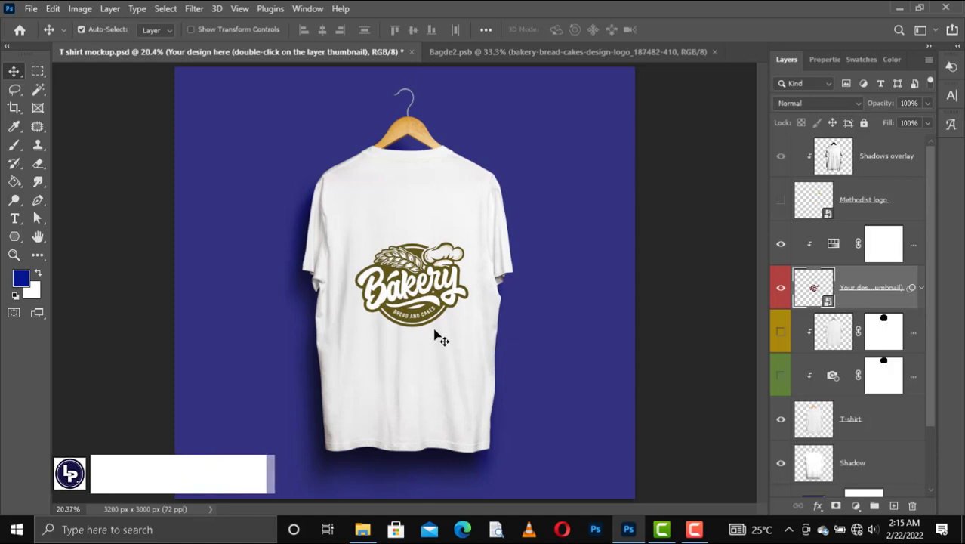
{"action": "double_click", "coordinate": [834, 247]}
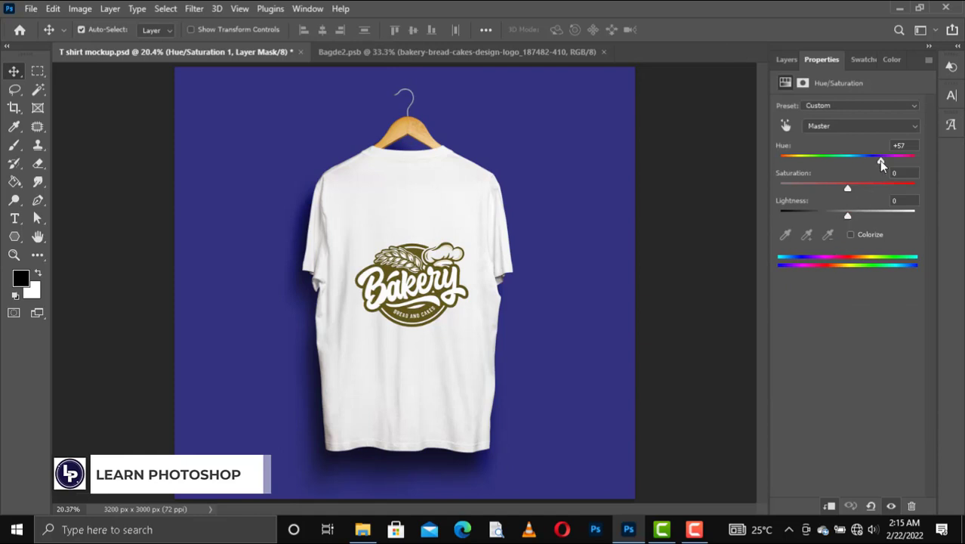
{"action": "left_click_drag", "start_coordinate": [880, 161], "coordinate": [810, 160]}
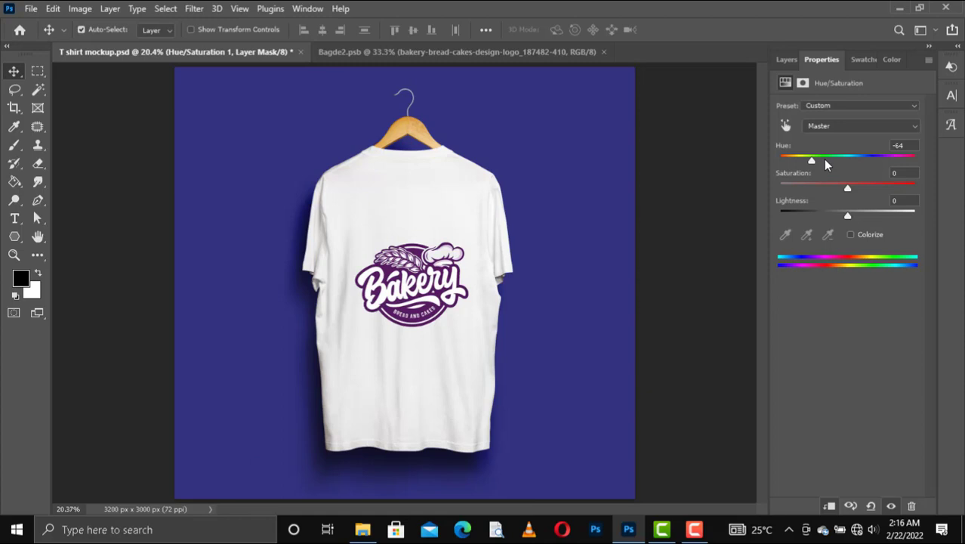
- Hide the Hue/Saturation adjustment layer above the design
{"action": "left_click", "coordinate": [786, 58]}
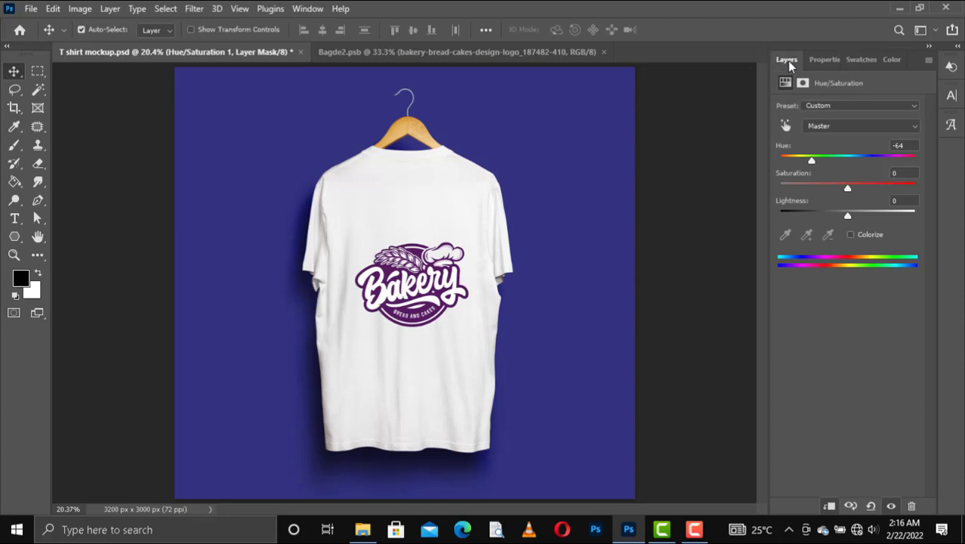
{"action": "left_click", "coordinate": [781, 244]}
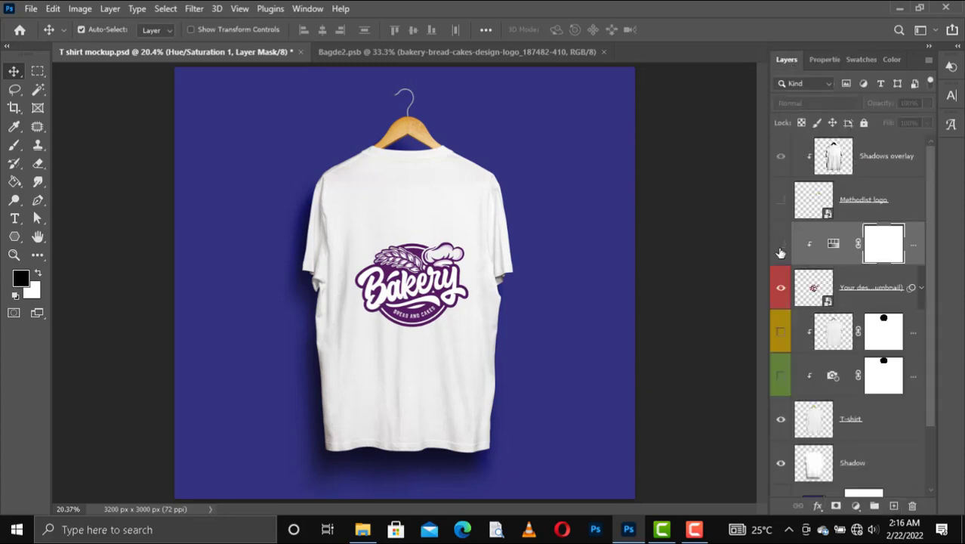